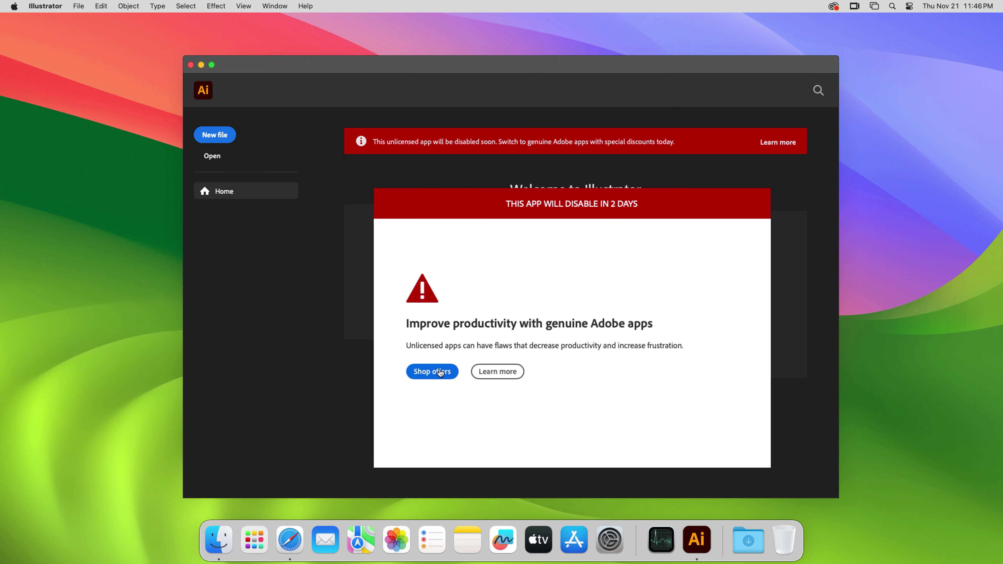
Step: Dismiss Illustrator's unlicensed-app popup with Shop offers, then quit Illustrator from its menu
left_click(441, 371)
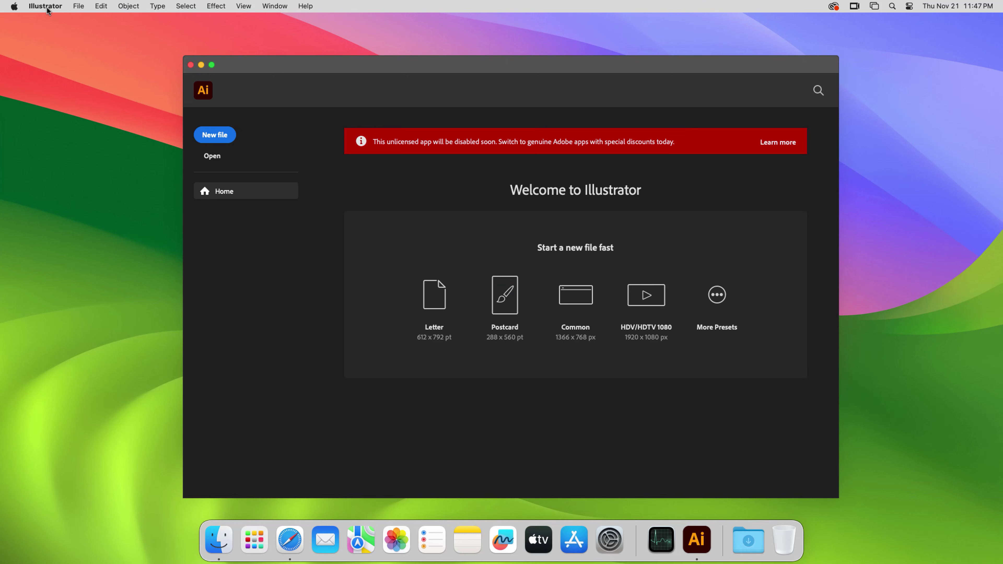
left_click(47, 10)
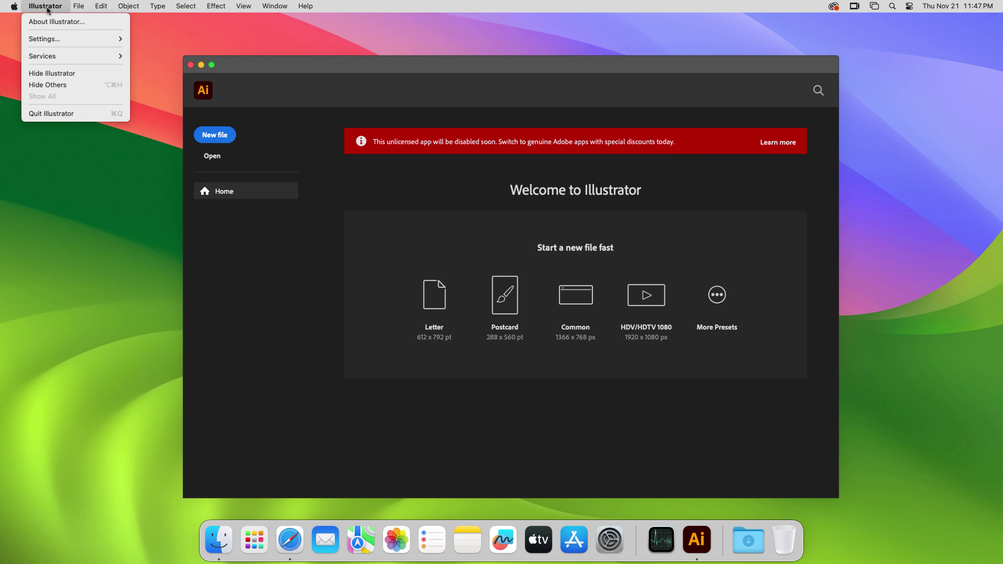
left_click(55, 113)
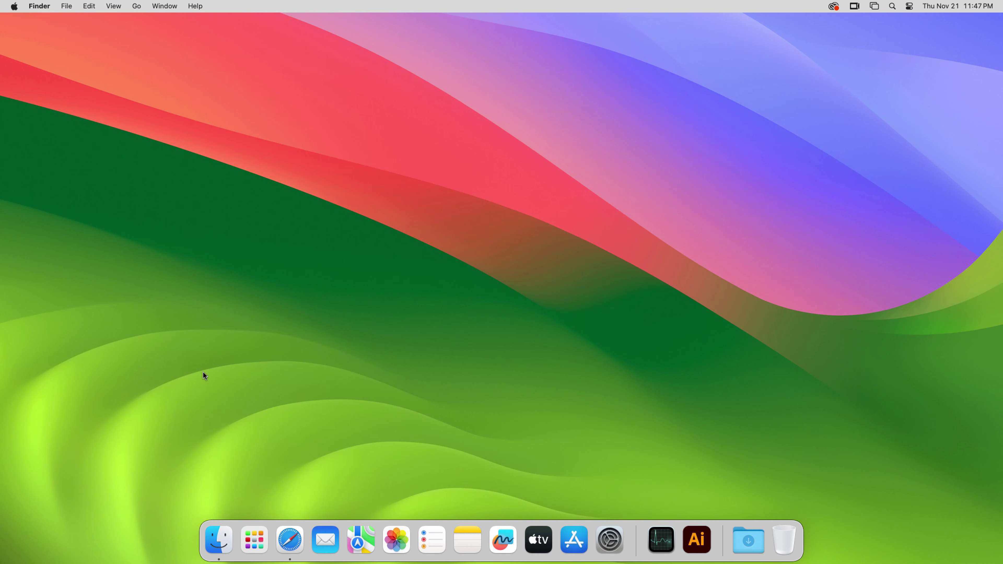
Step: Bring the objective-see.org LuLu page forward in Safari and look it over
left_click(284, 529)
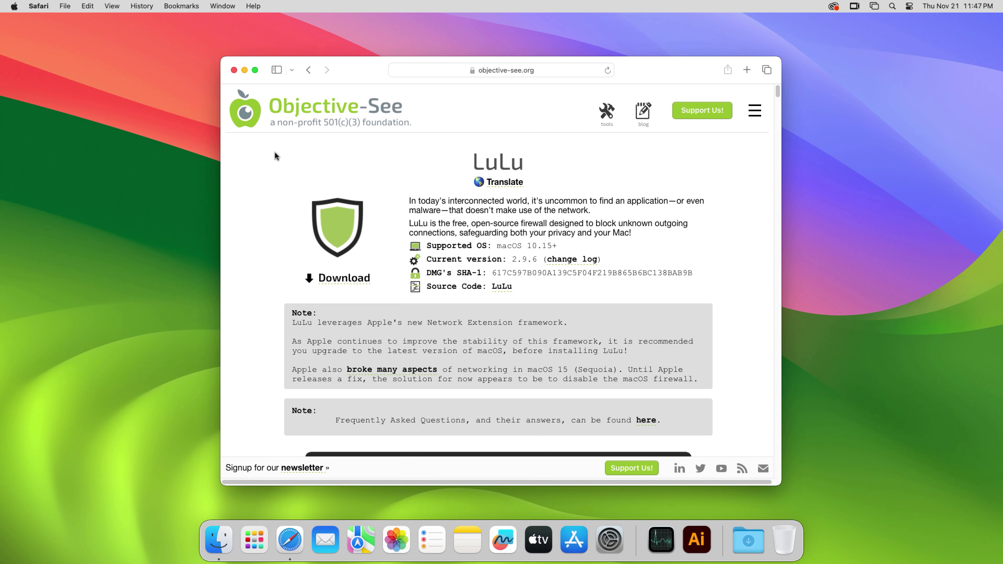
left_click_drag(471, 160, 524, 162)
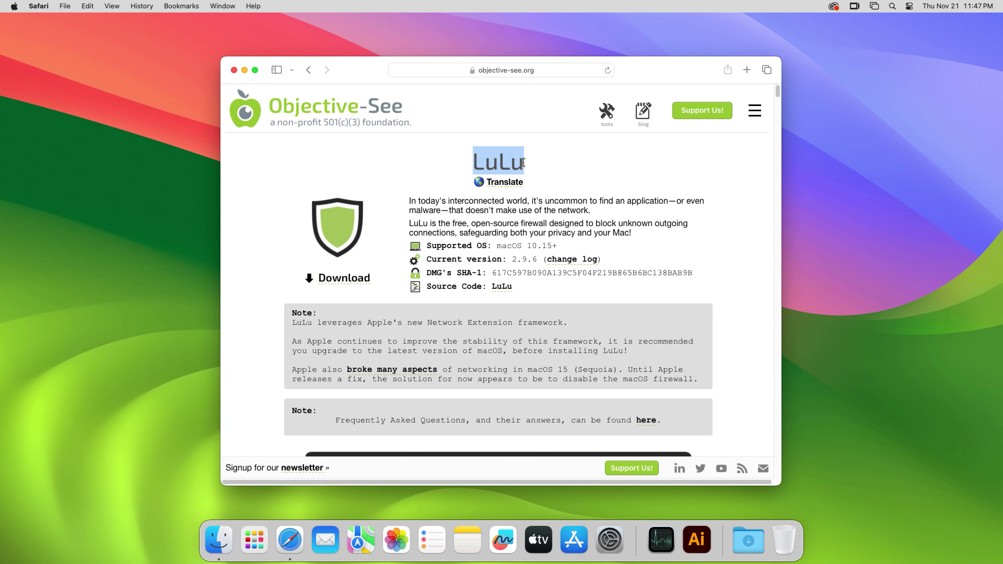
left_click(573, 179)
scroll(732, 166, "down", 15)
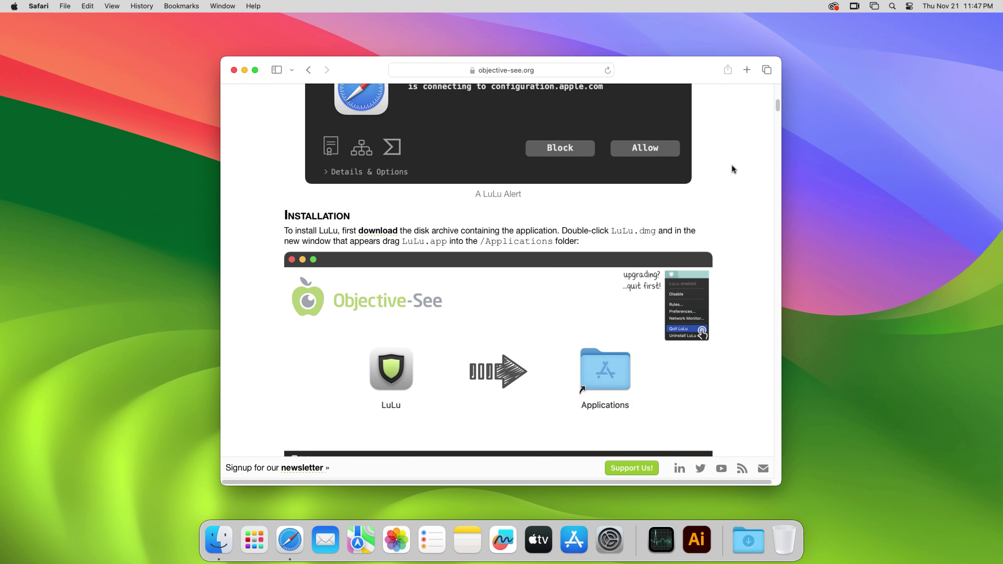
scroll(731, 164, "up", 15)
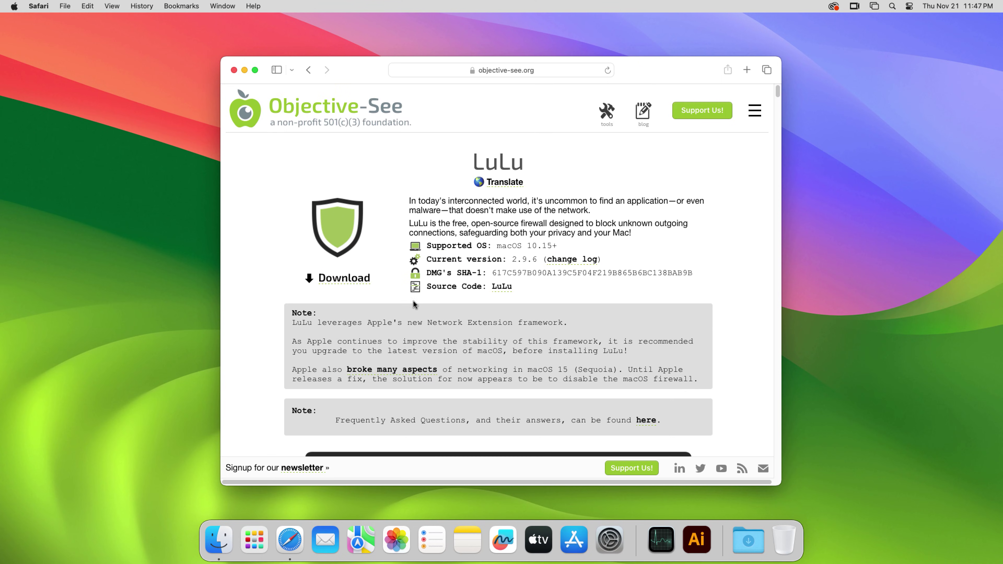
Step: Download LuLu_2.9.6.dmg, decline the support request, and pick the file from Downloads
left_click(345, 278)
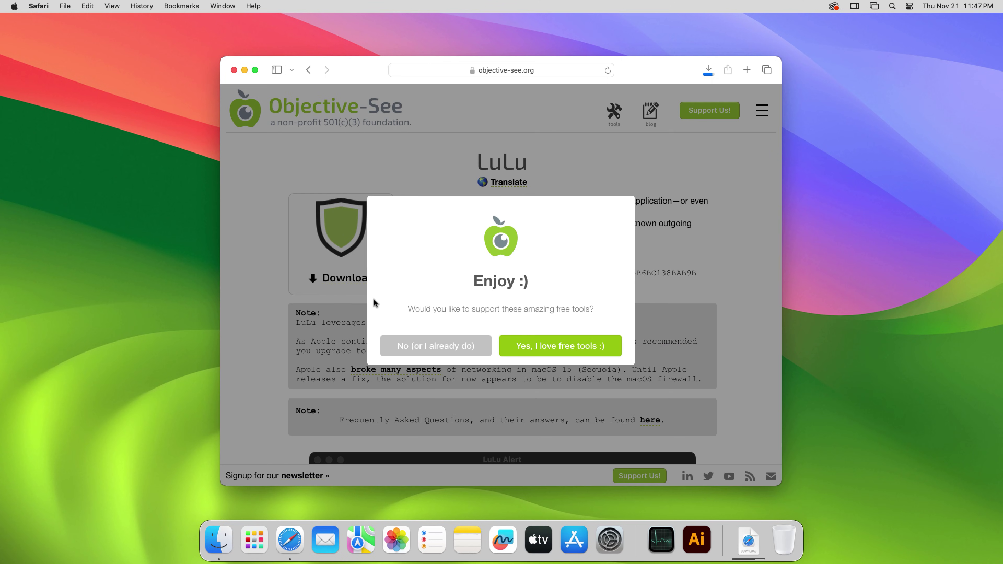
left_click(438, 345)
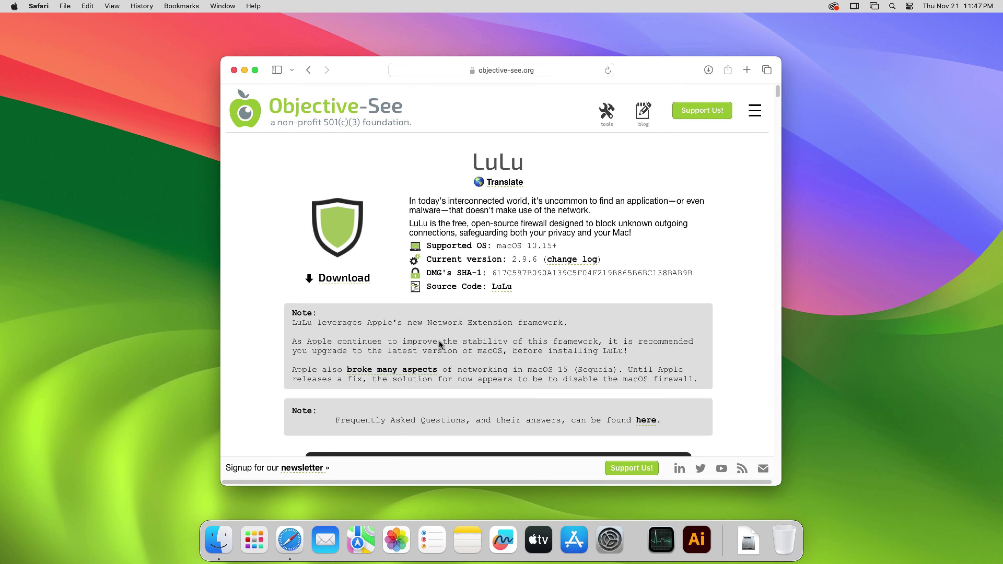
left_click(709, 70)
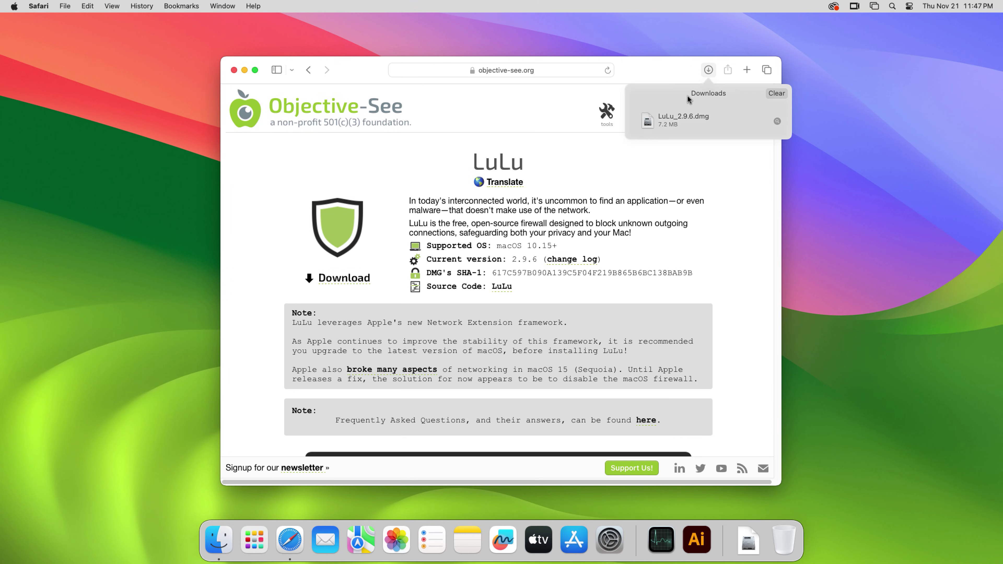
left_click(672, 121)
Step: Open LuLu_2.9.6.dmg and copy LuLu into the Applications folder
double_click(672, 121)
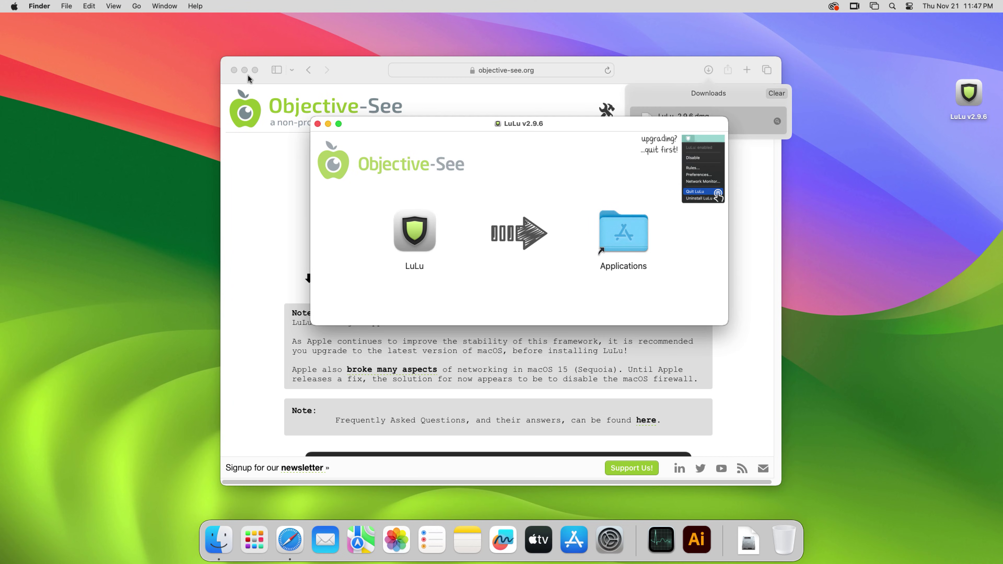
left_click(233, 70)
left_click_drag(409, 232, 623, 240)
left_click(318, 122)
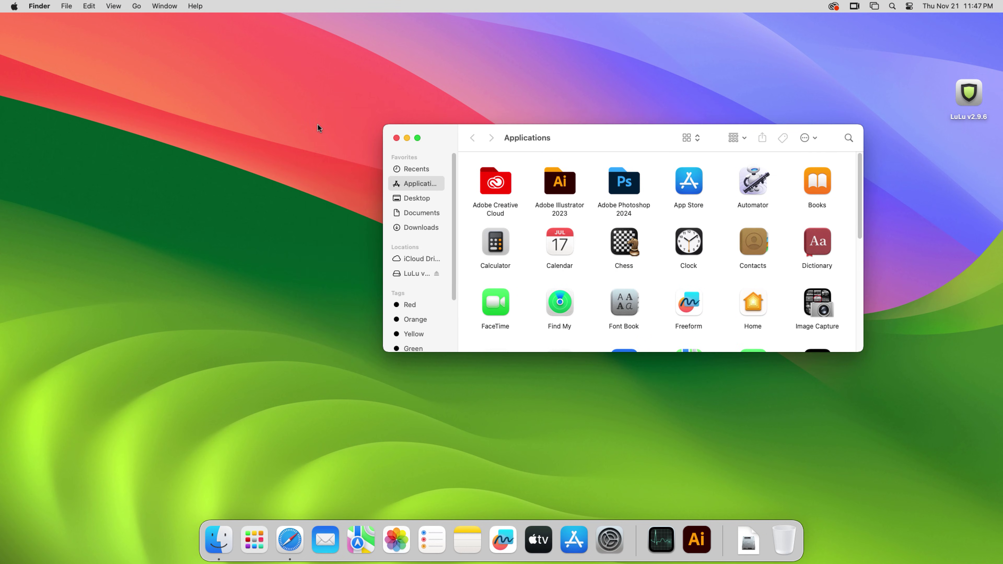
Step: Launch LuLu from Applications, confirm opening it, and continue to the network extension step
scroll(655, 270, "down", 4)
left_click_drag(660, 137, 539, 137)
scroll(570, 224, "up", 2)
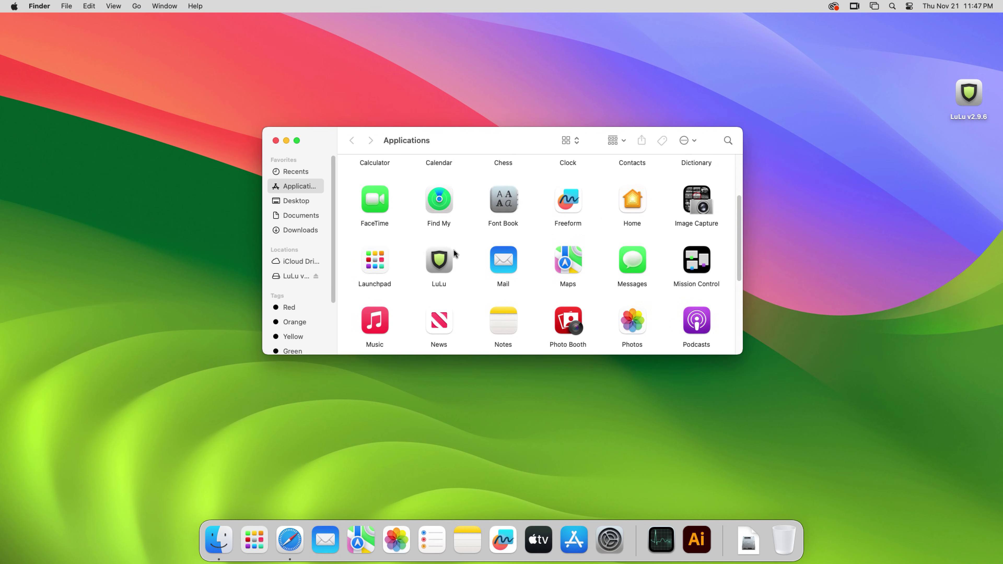
left_click(444, 262)
double_click(444, 263)
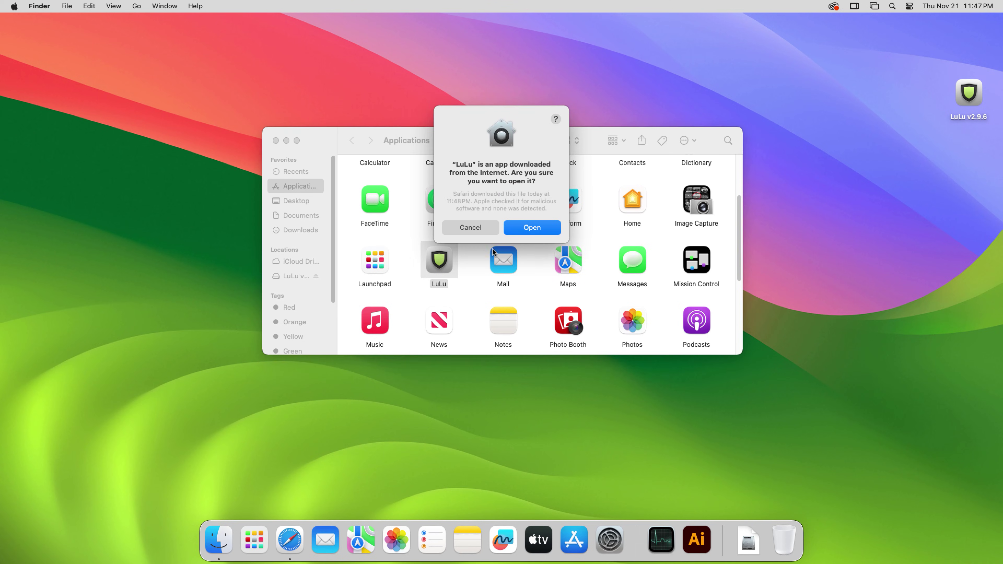
left_click(529, 228)
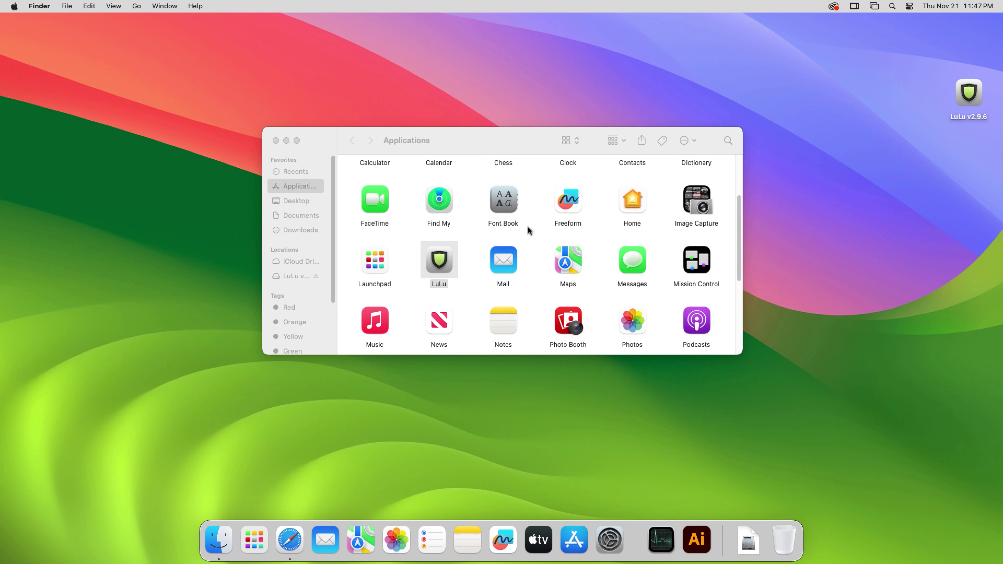
left_click(276, 140)
left_click(655, 368)
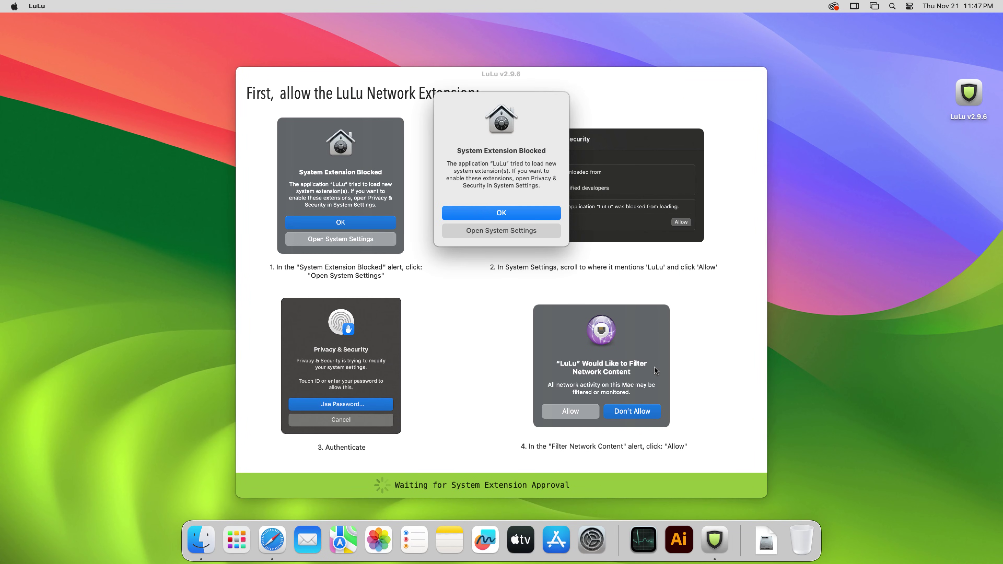
Step: Allow LuLu's system software in Privacy & Security with the account password, then permit network content filtering
left_click(516, 231)
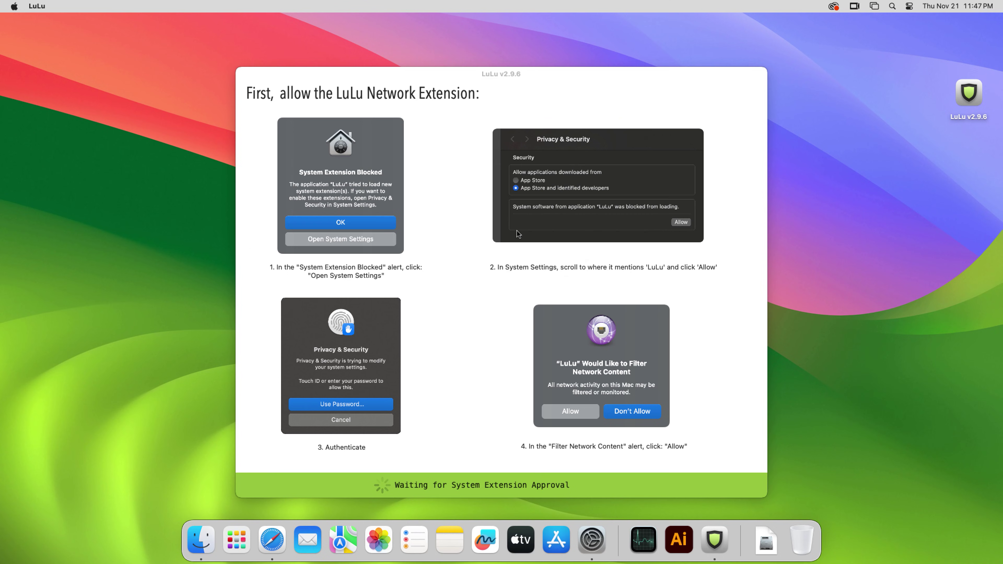
scroll(752, 231, "down", 10)
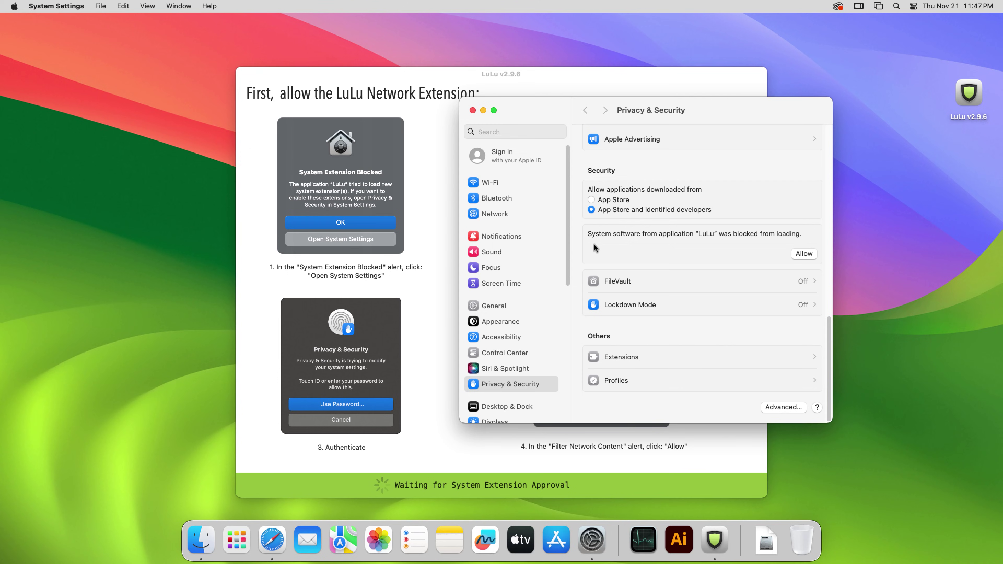
left_click(803, 255)
left_click(615, 292)
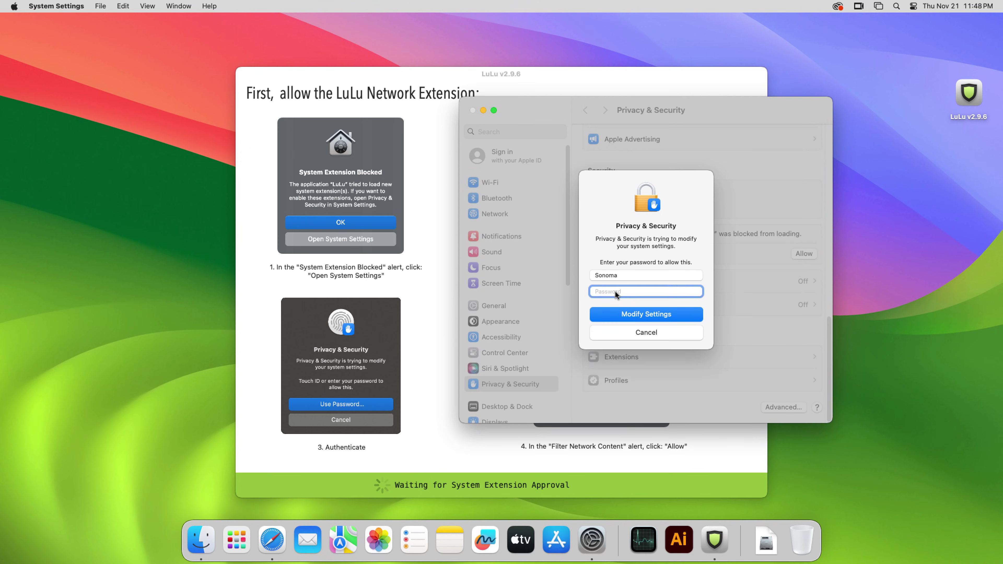
type("••••")
key("Return")
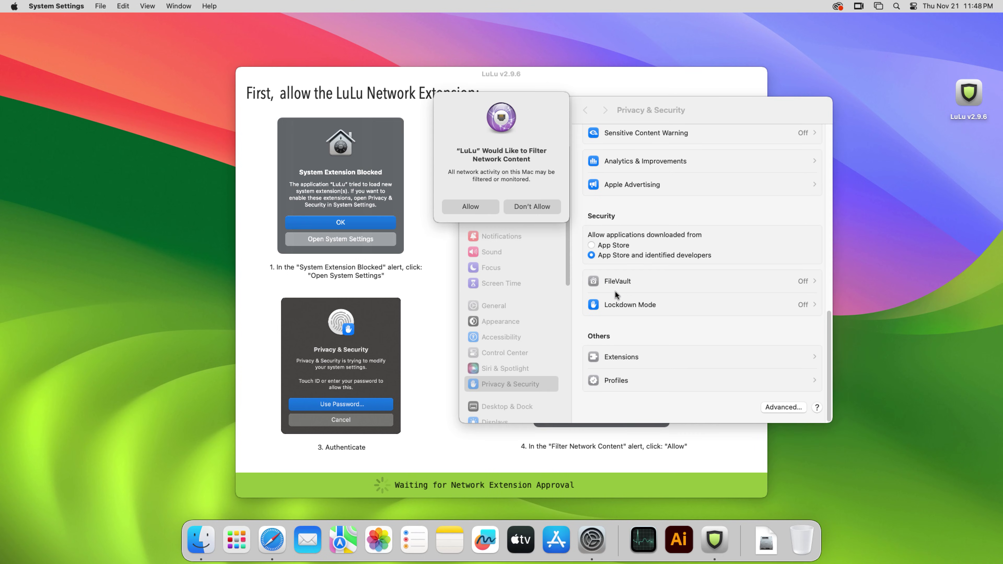
left_click(476, 207)
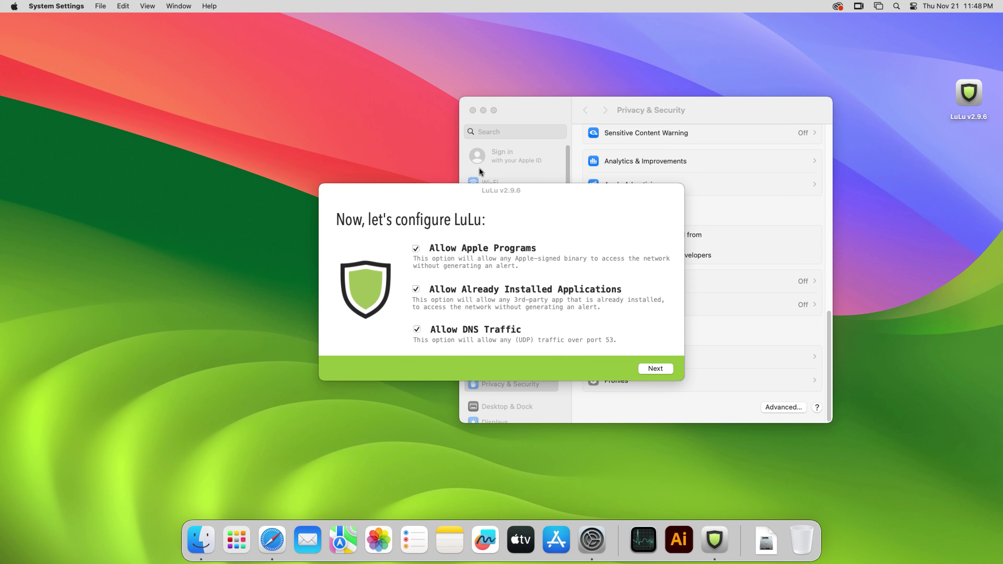
Step: Close System Settings and finish LuLu setup with the default allow options, declining support
left_click(475, 119)
left_click(472, 111)
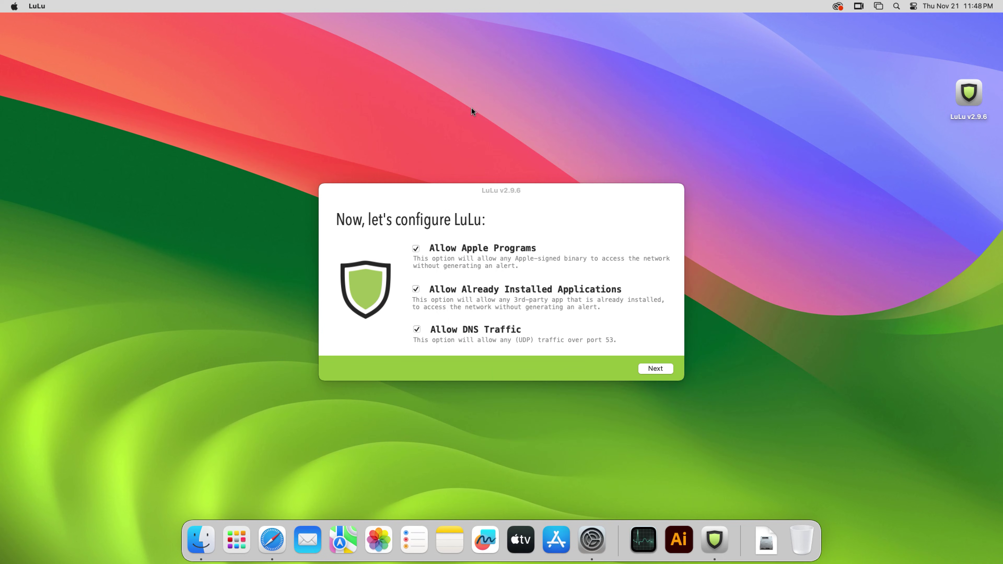
left_click(655, 368)
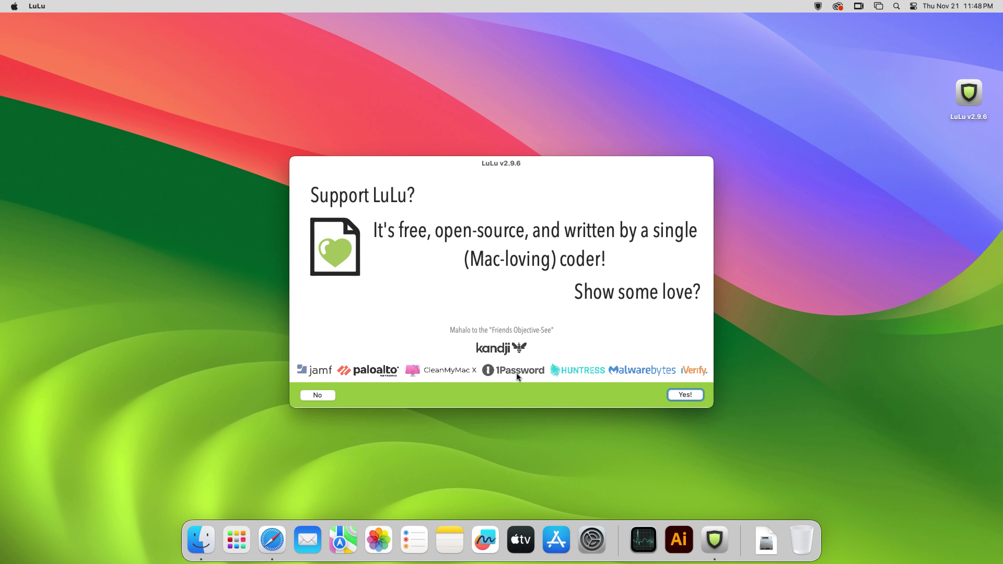
left_click(318, 395)
Step: Eject the LuLu installer disk from the desktop and open Launchpad
right_click(963, 106)
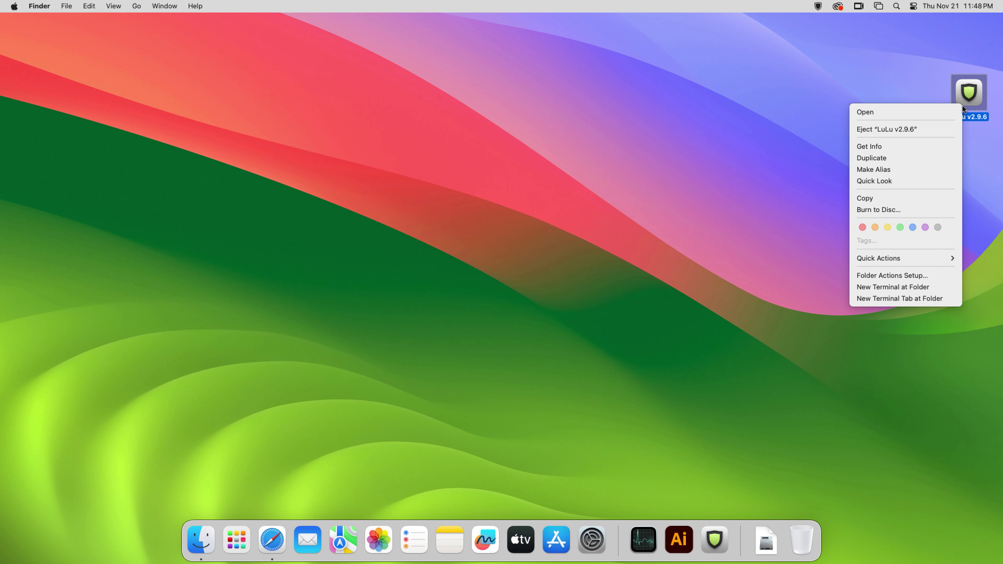
left_click(933, 132)
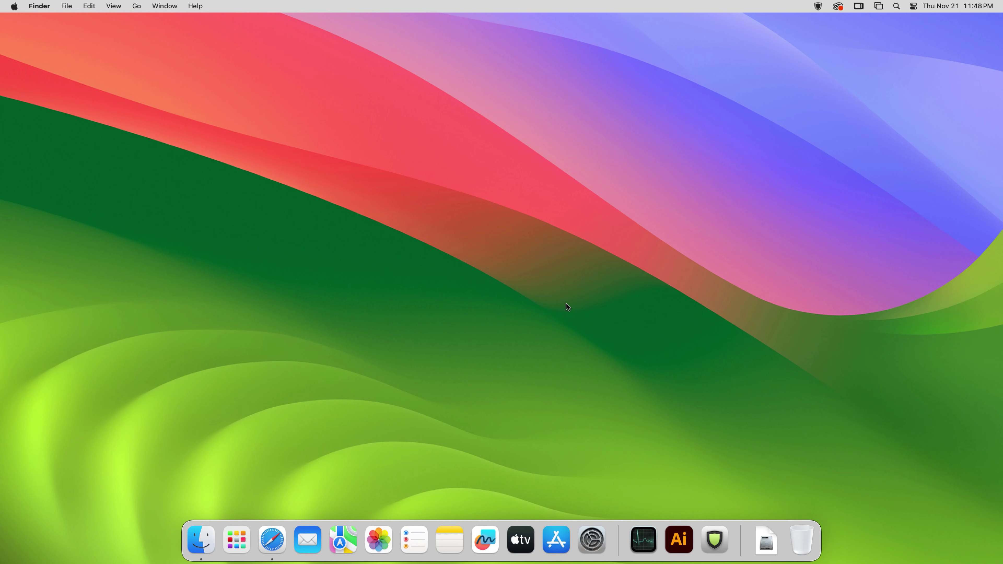
left_click(240, 536)
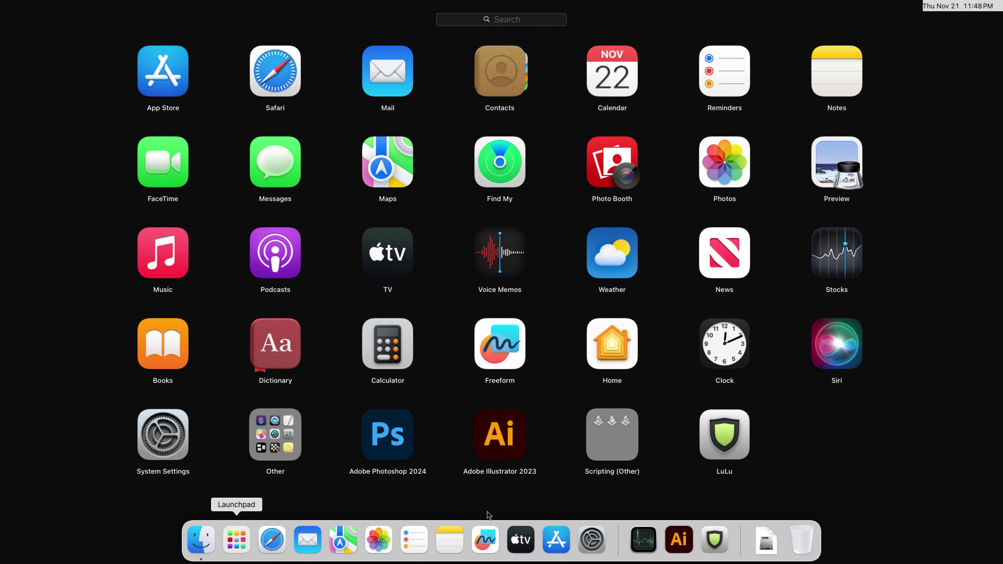
Step: Launch LuLu and scroll through its Rules list of default Allow rules like trustd and sntp
left_click(731, 434)
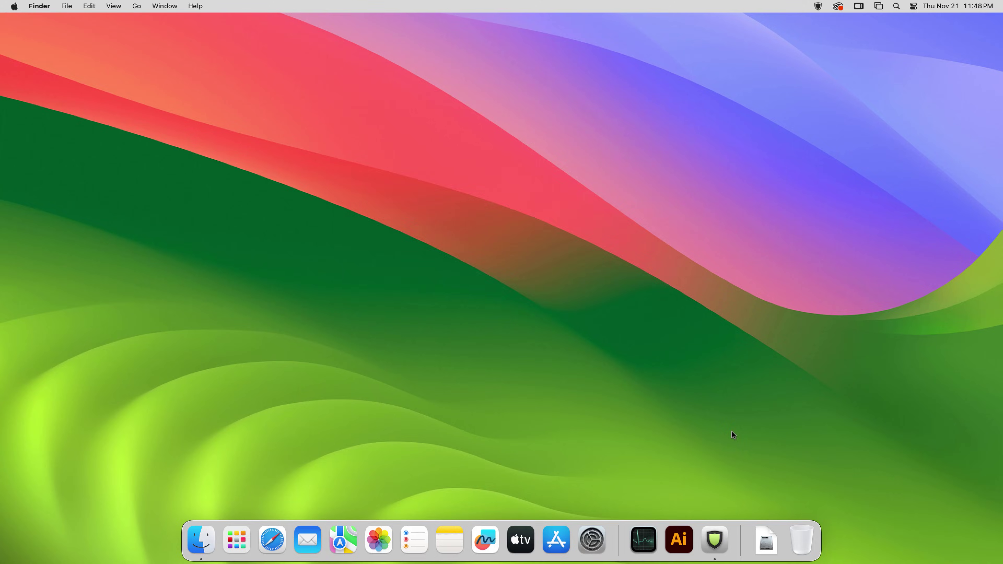
left_click(510, 274)
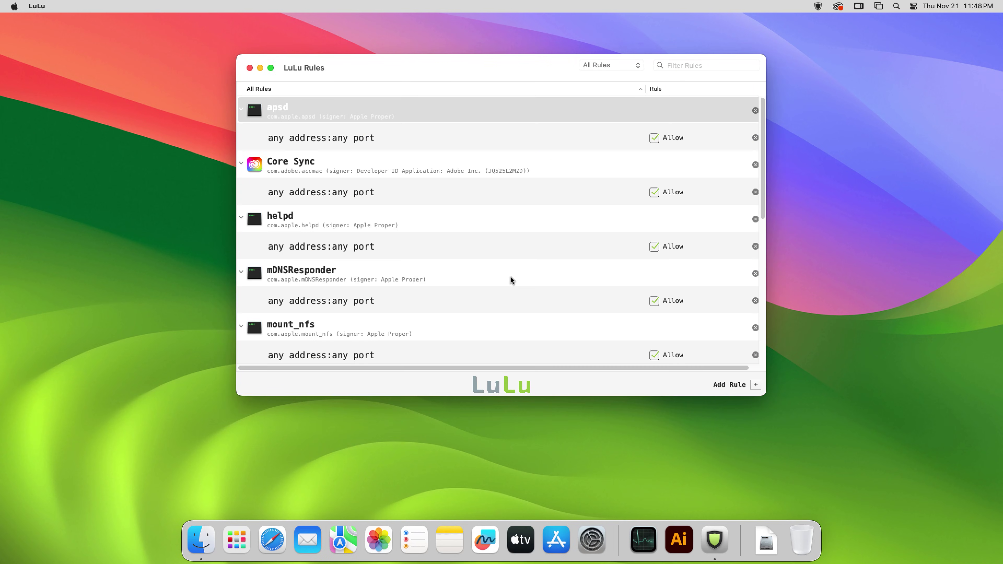
scroll(510, 278, "down", 10)
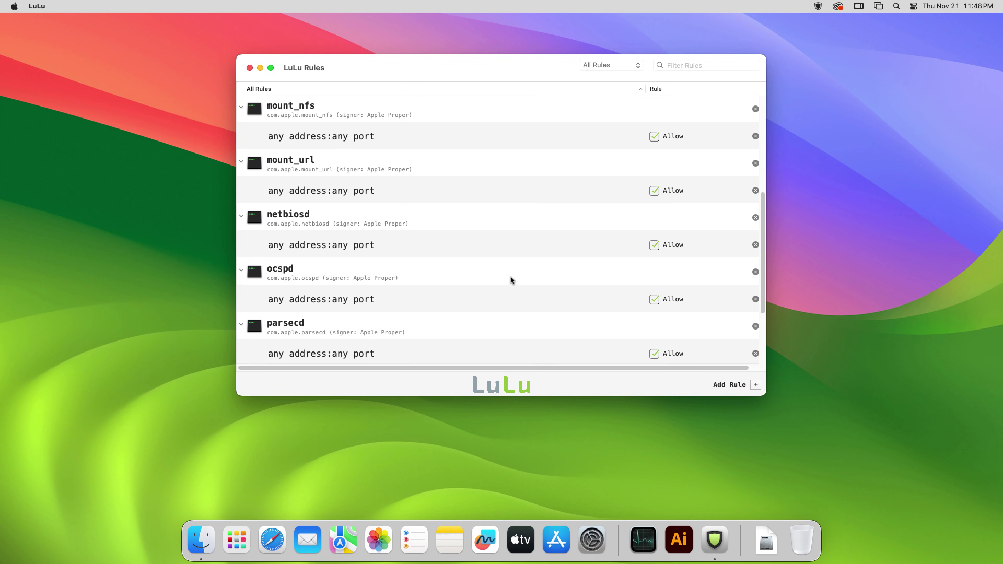
scroll(510, 276, "down", 5)
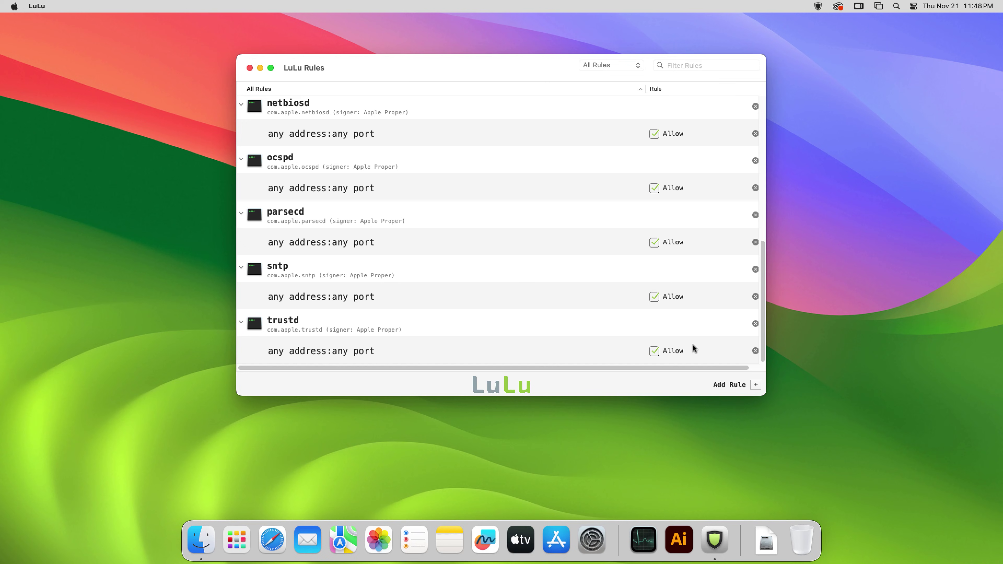
Step: Add a Block rule for Adobe Illustrator 2023, chosen from the Applications folder
left_click(756, 386)
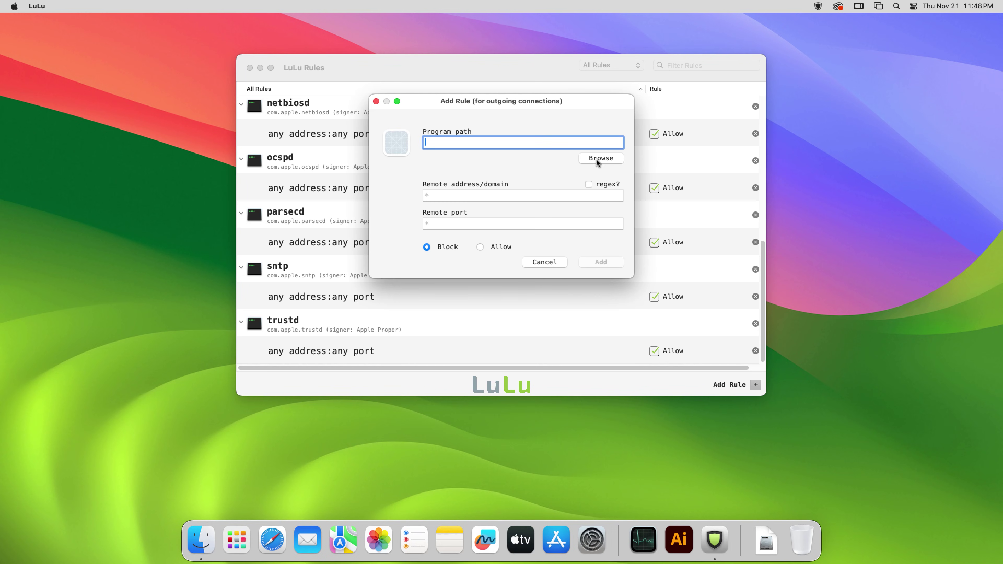
left_click(597, 160)
left_click(548, 182)
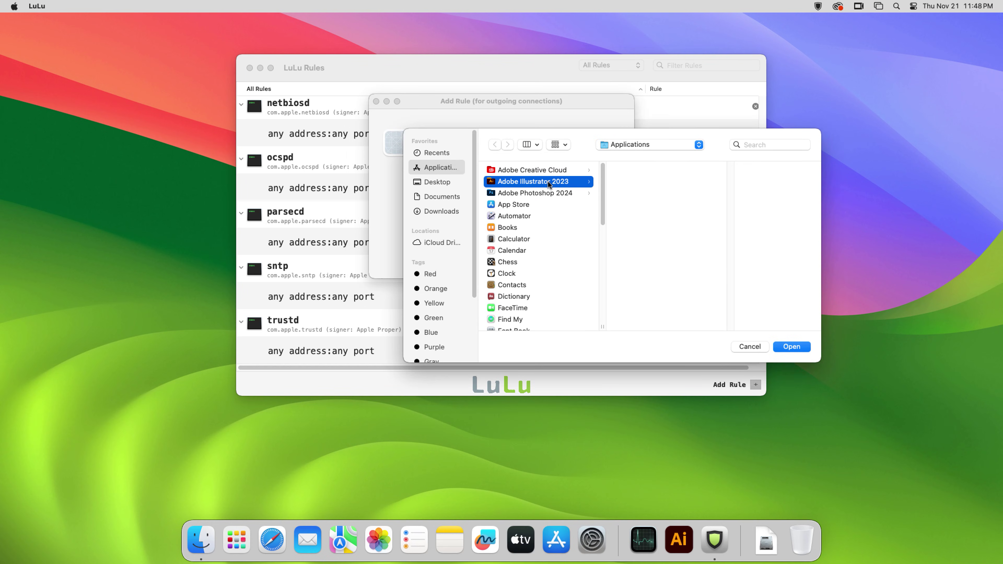
left_click(668, 174)
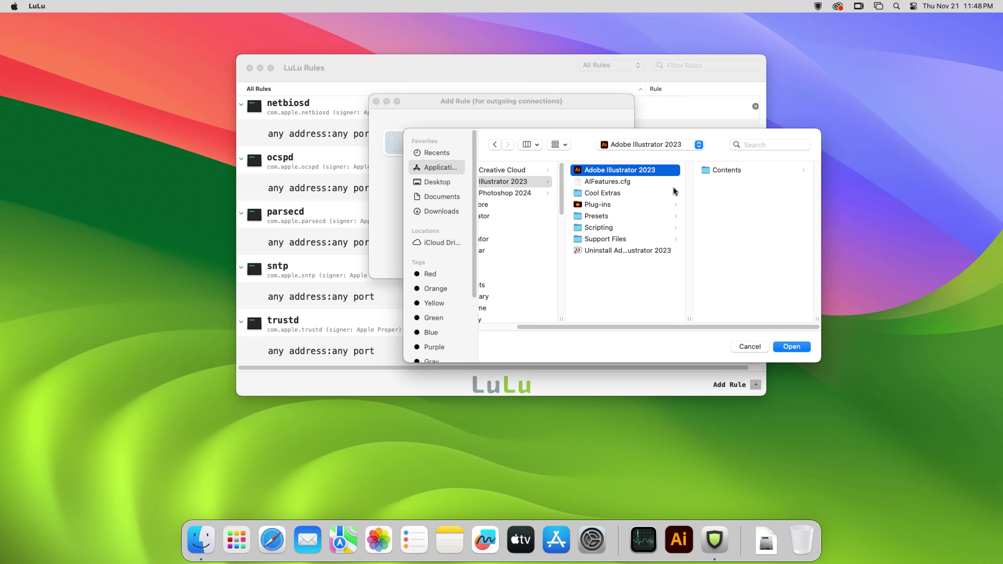
left_click(783, 344)
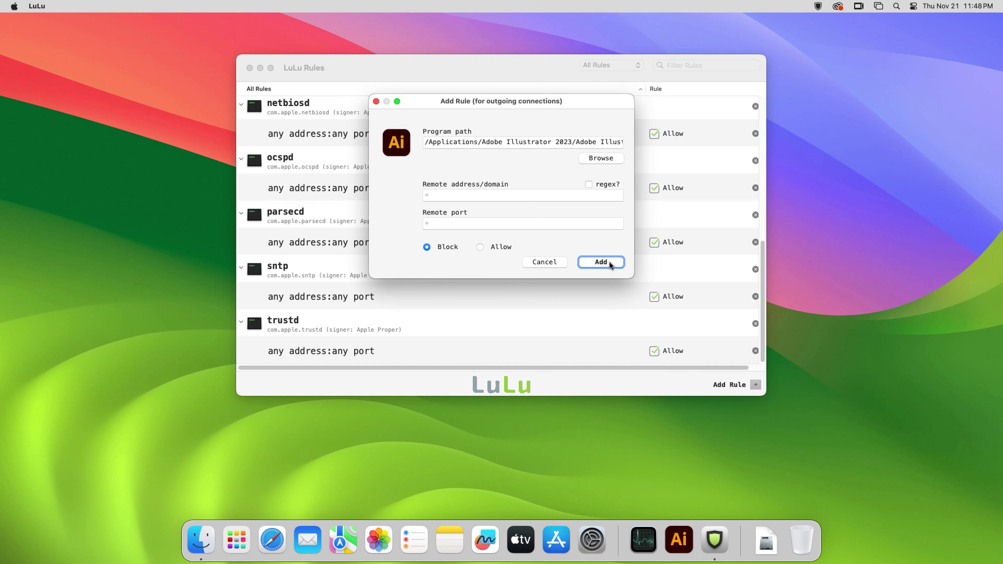
left_click(600, 262)
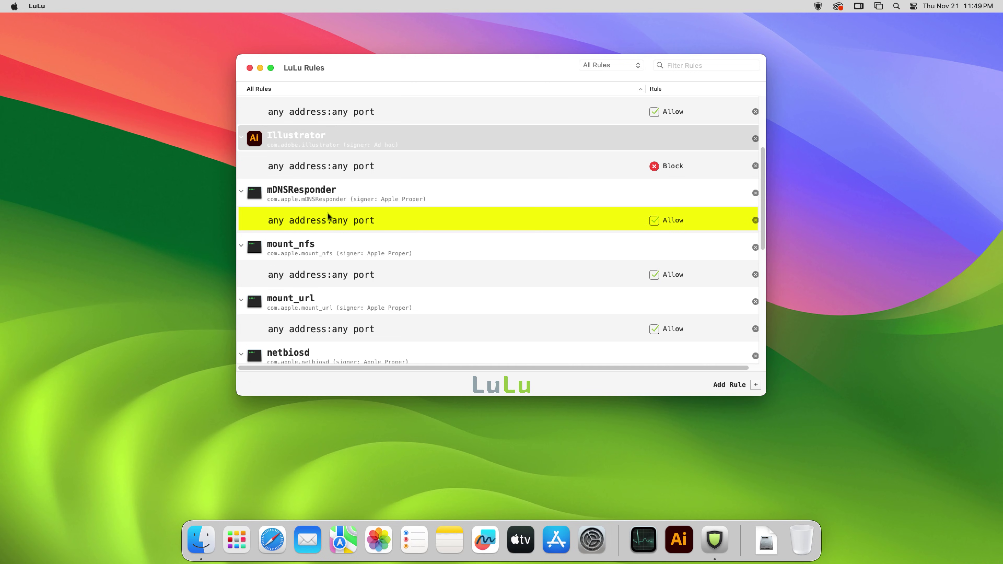
Step: Edit Illustrator's rule, keep it as Block for any address and port, and close Rules
left_click(504, 165)
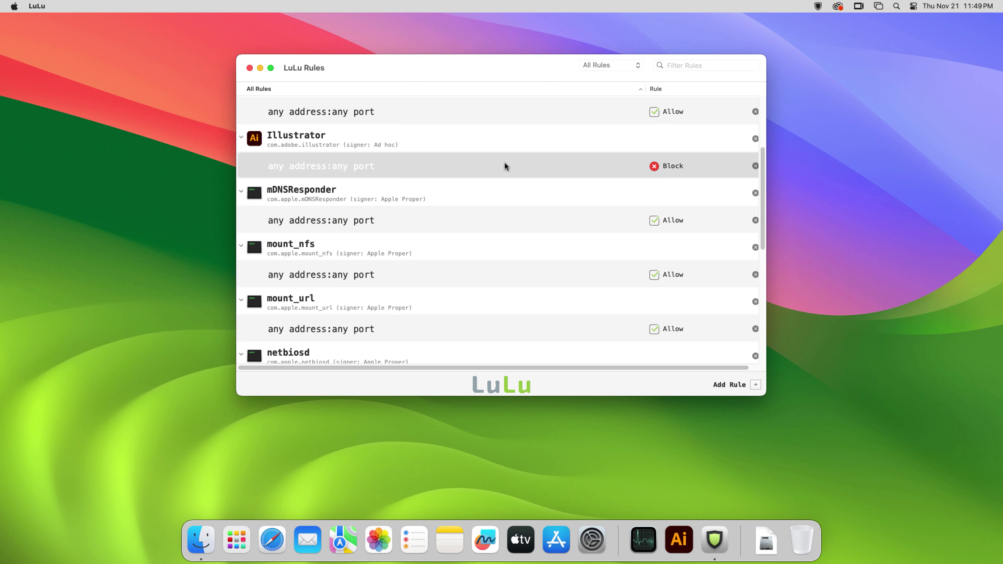
right_click(505, 166)
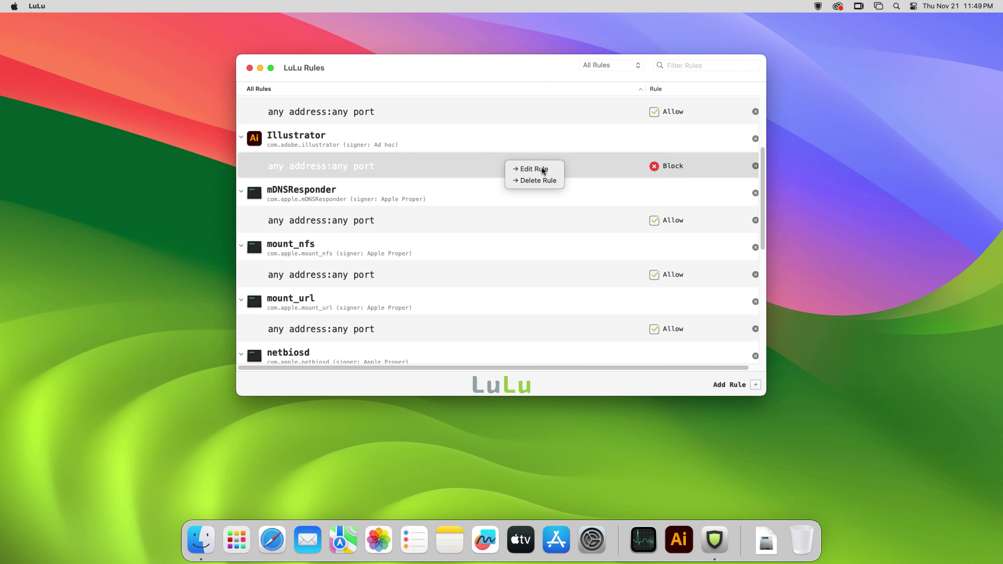
left_click(552, 169)
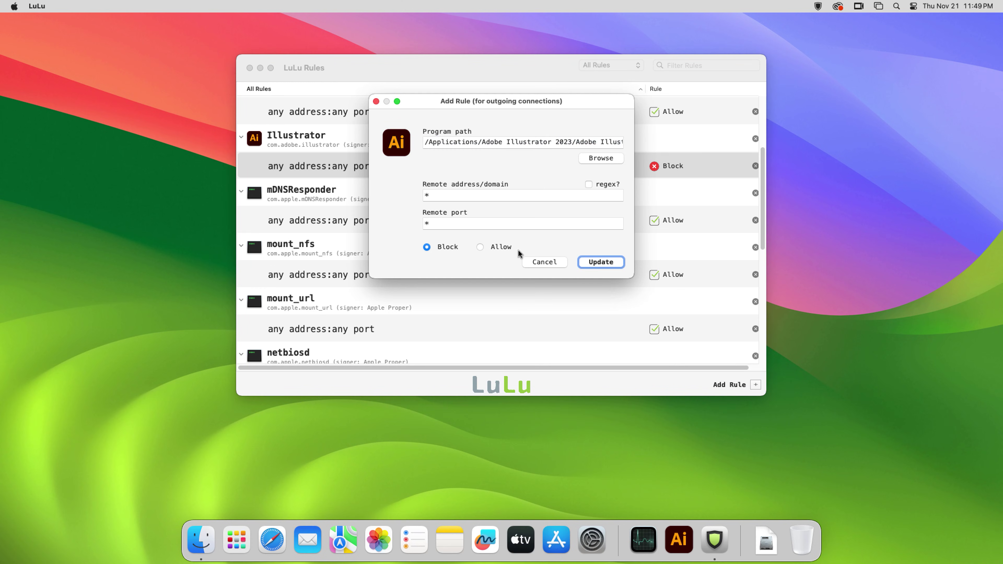
left_click(600, 262)
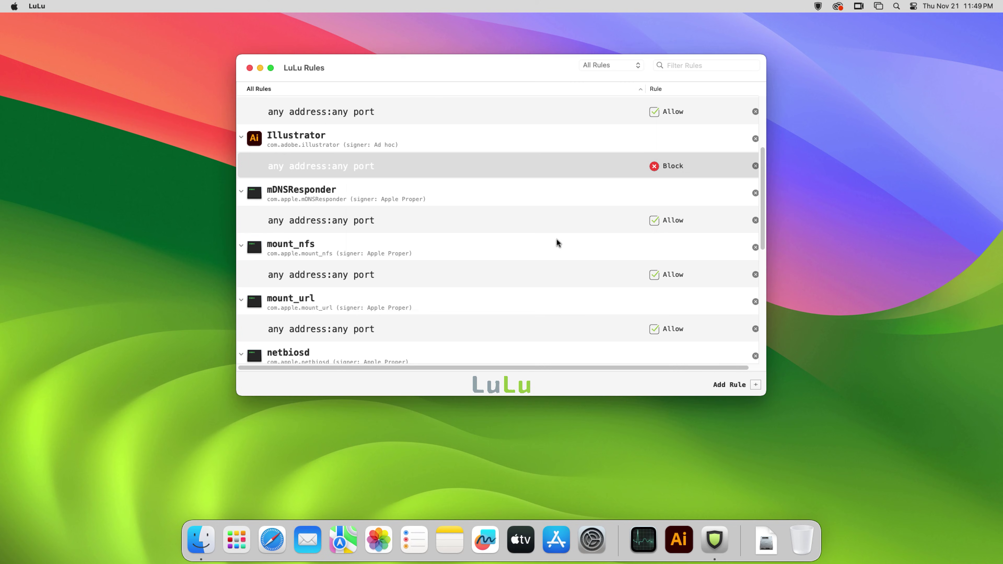
left_click(250, 68)
Step: Download Adobe Mac domains.txt (41.4kB) from the Internxt share page in Safari
left_click(292, 541)
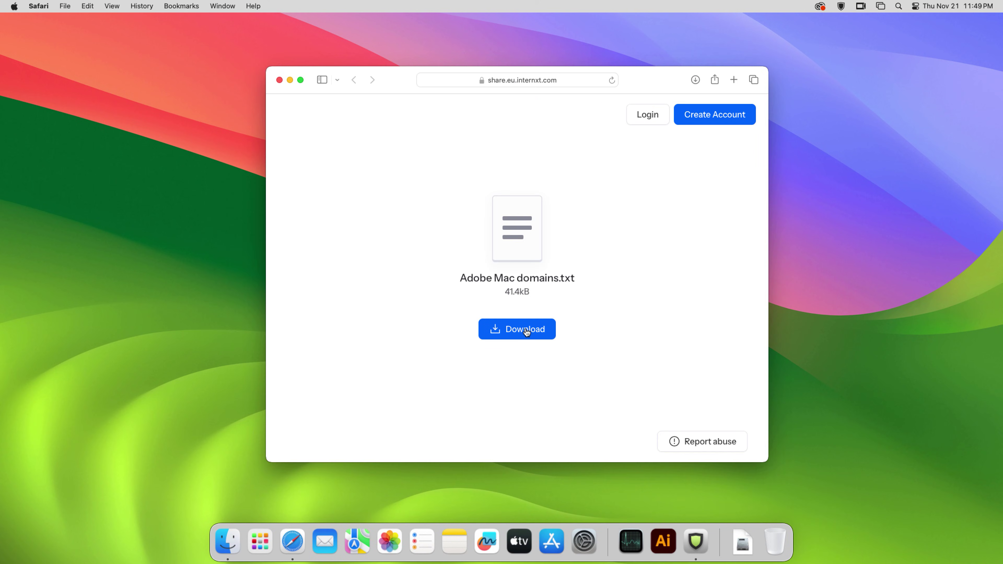
left_click(526, 332)
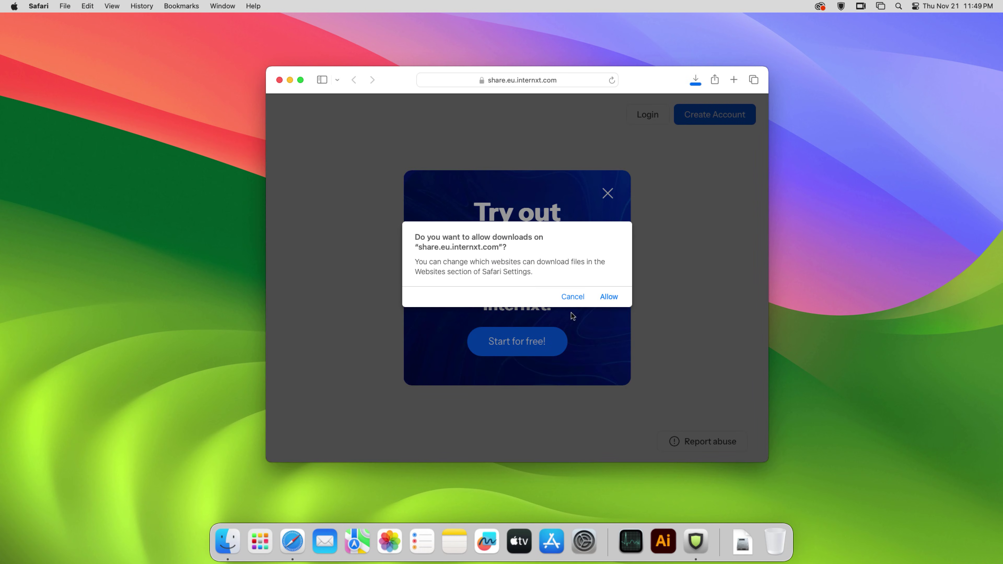
left_click(608, 297)
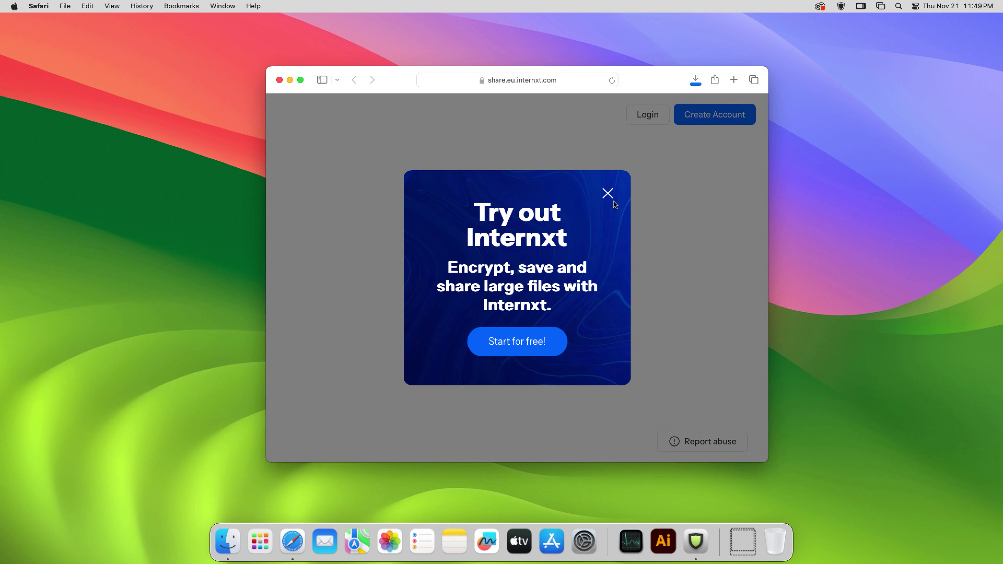
Step: Close Safari and enable the Block List in LuLu's Lists settings
left_click(608, 194)
left_click(279, 80)
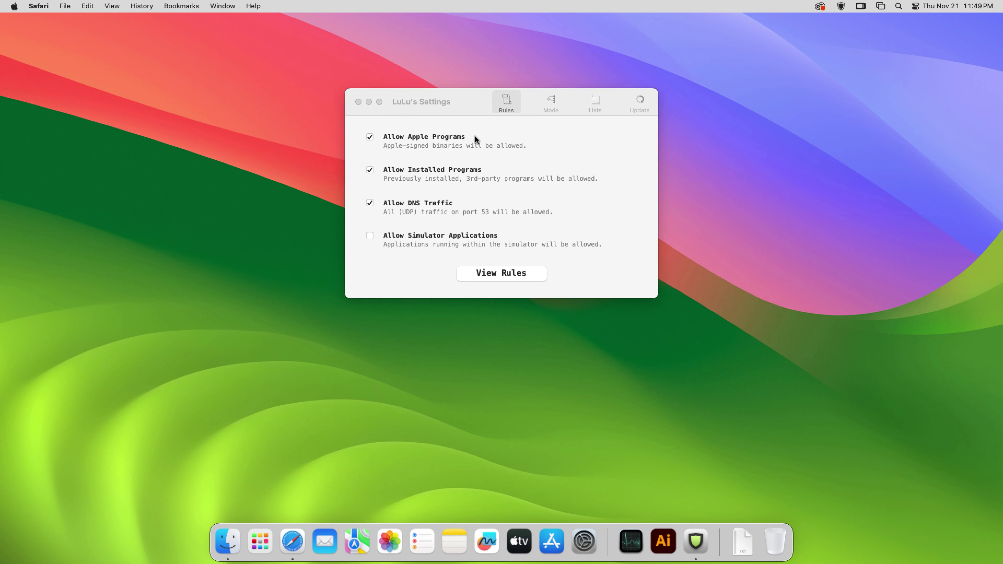
left_click(598, 106)
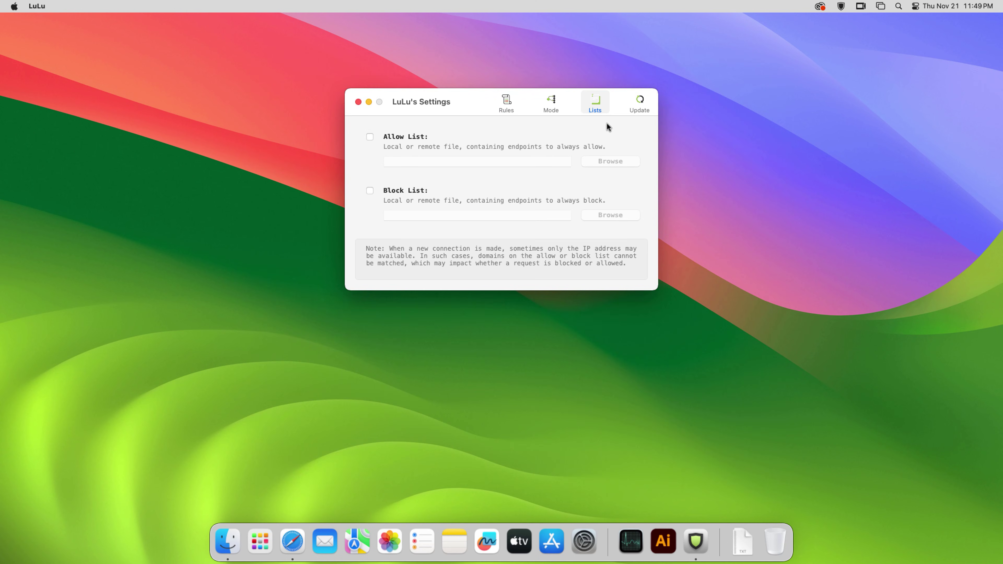
left_click(370, 193)
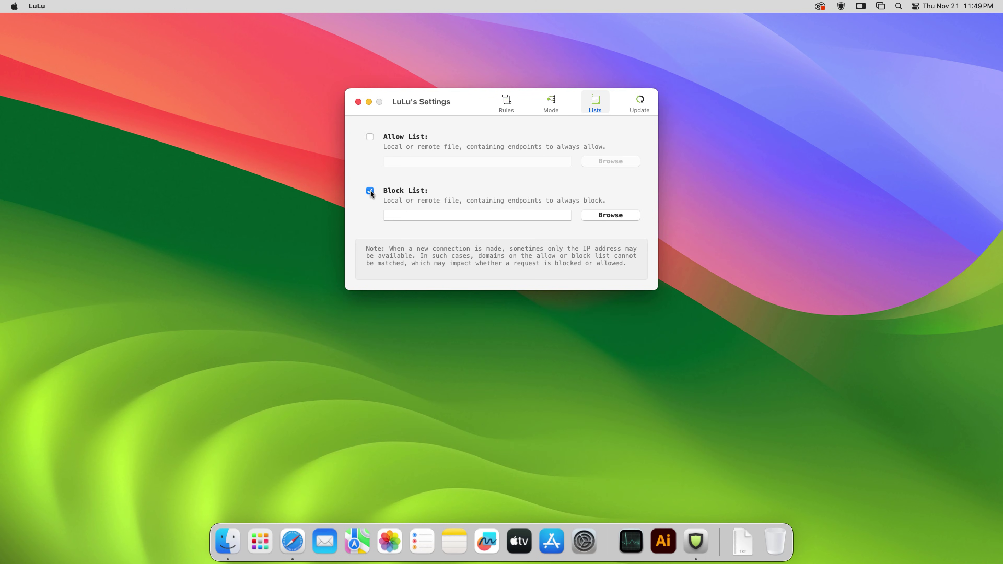
Step: Load Downloads/Adobe Mac domains.txt as the block list file and close Settings
left_click(611, 216)
left_click(330, 165)
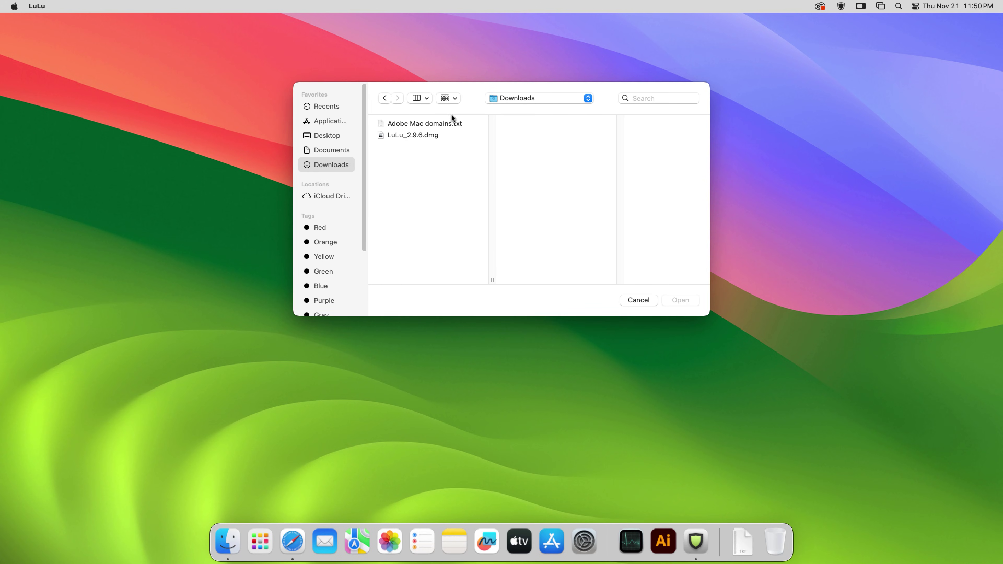
left_click(451, 123)
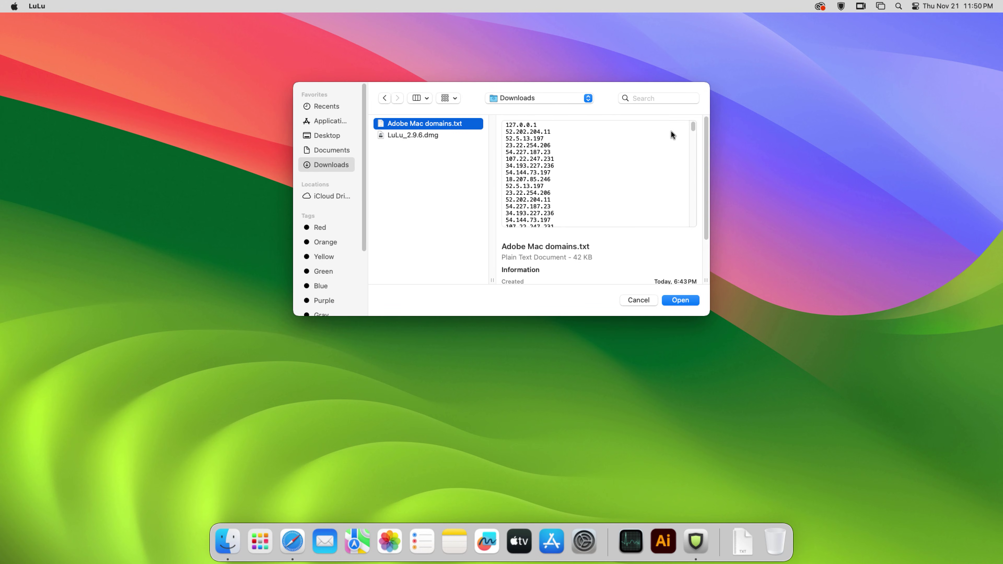
left_click_drag(693, 127, 692, 213)
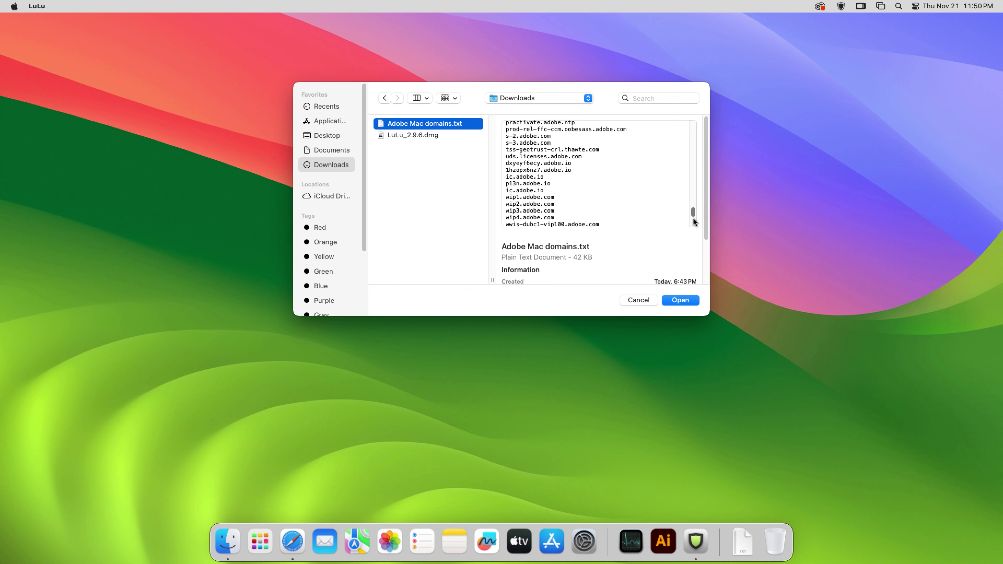
left_click(679, 301)
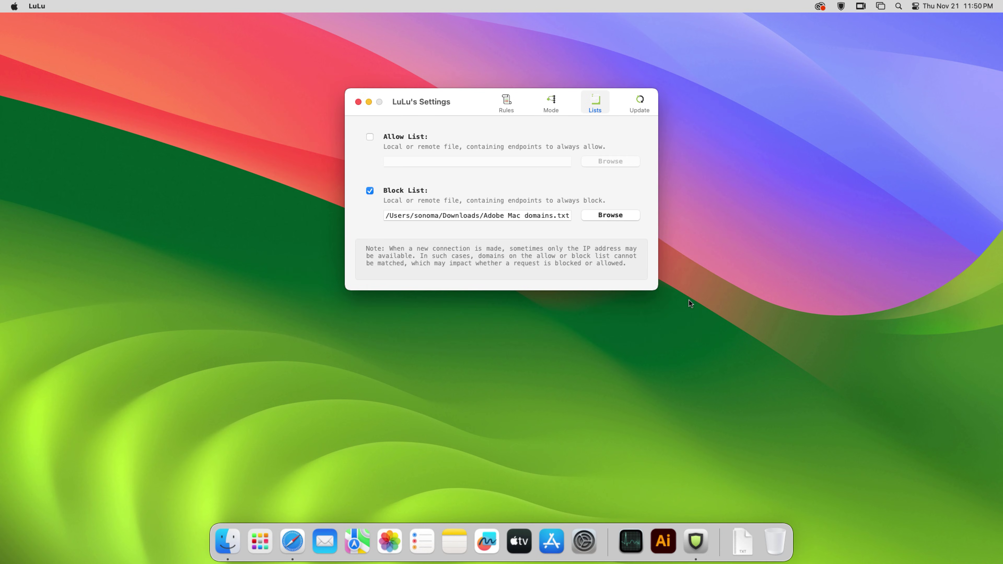
left_click(359, 102)
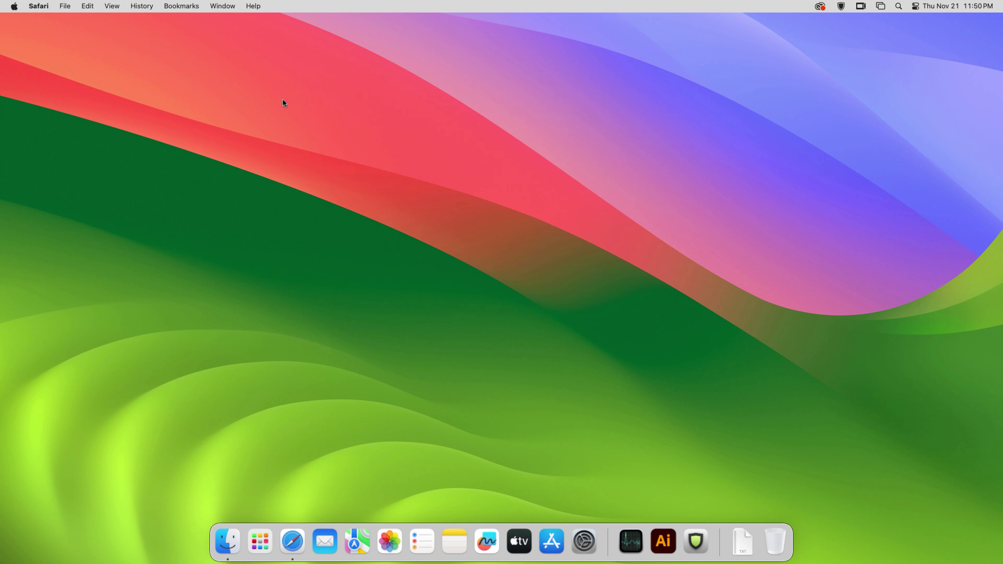
Step: Relaunch Adobe Illustrator 2023 from the Dock and create a new Letter document, Untitled-1
left_click(14, 6)
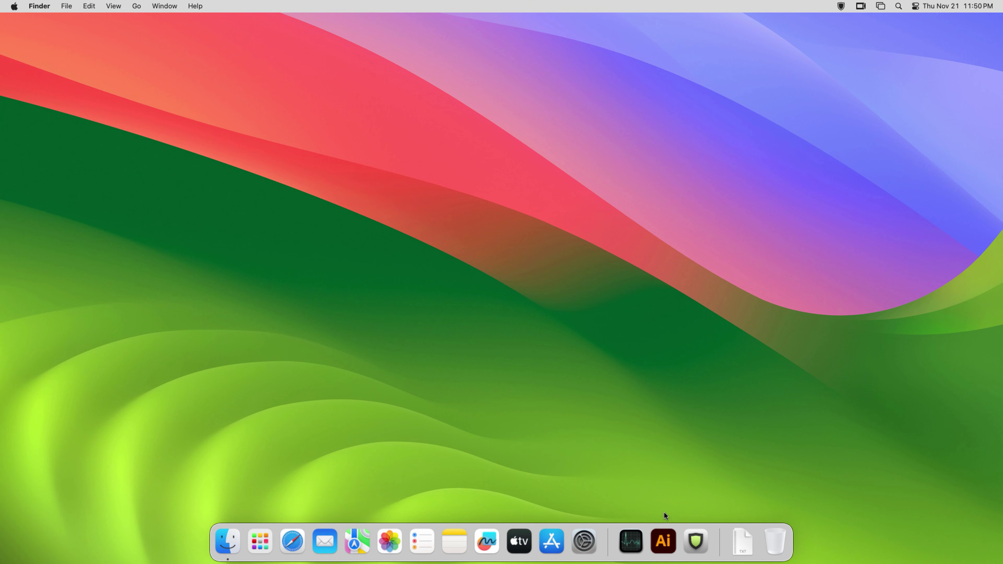
left_click(663, 541)
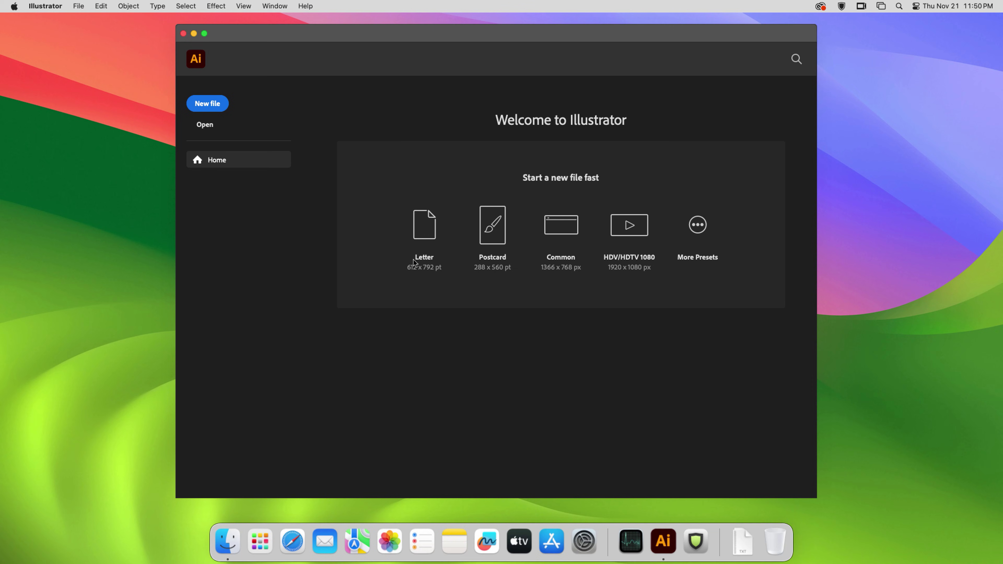
left_click(414, 238)
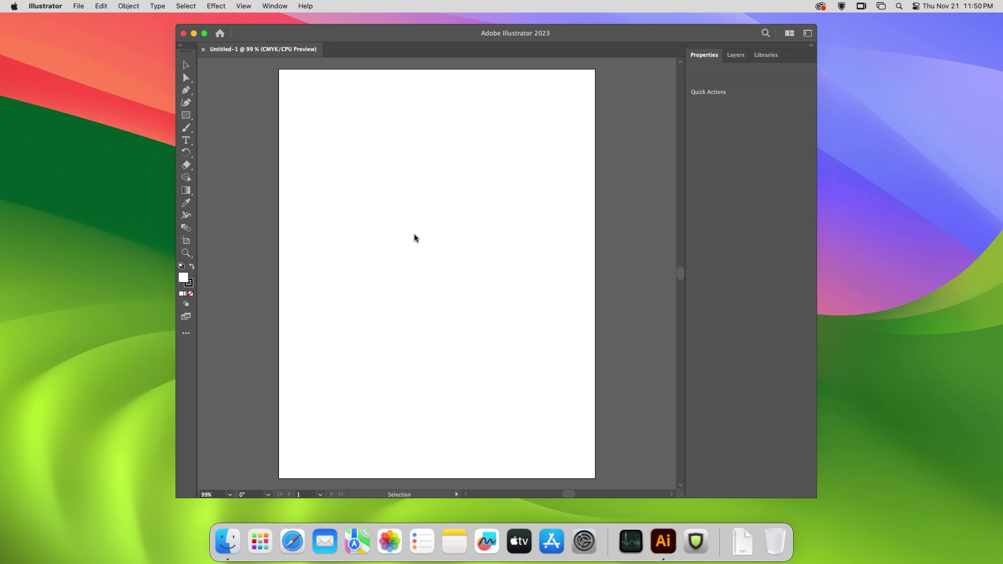